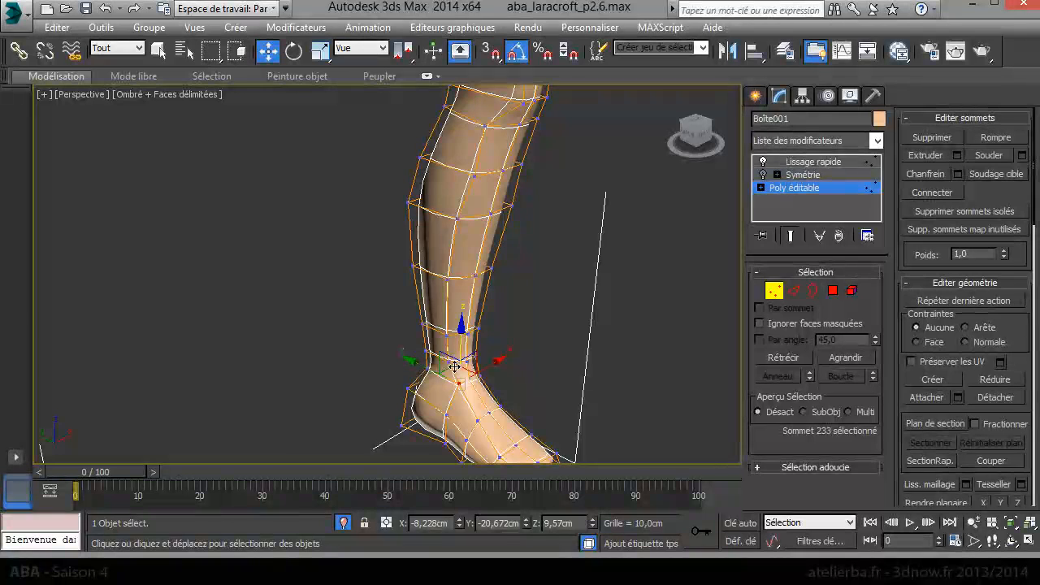
Step: Reposition the selected vertices around the ankle and on the back beneath the shoulder blade
drag(448, 362, 480, 423)
click(479, 421)
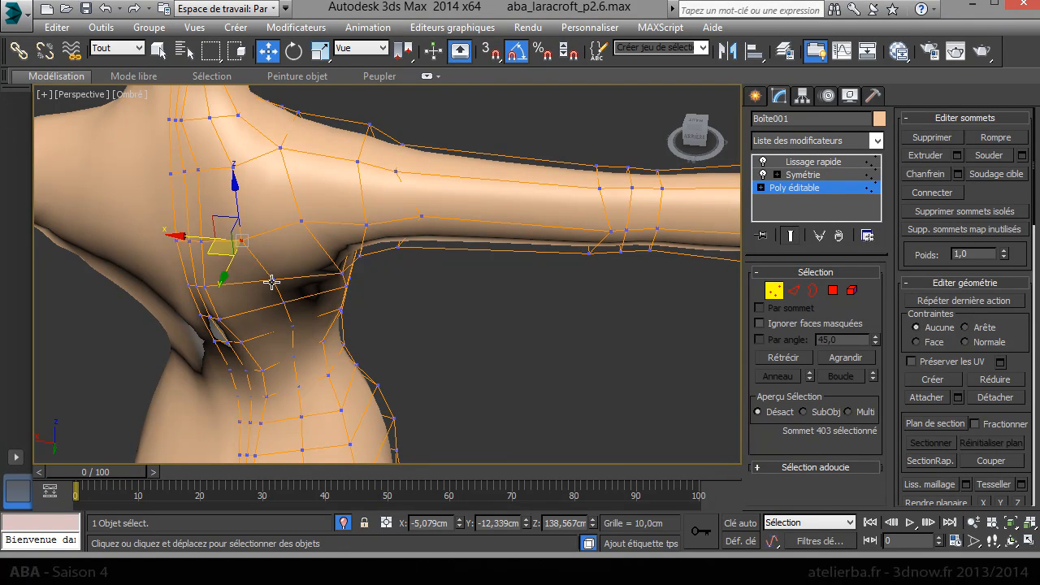
click(268, 284)
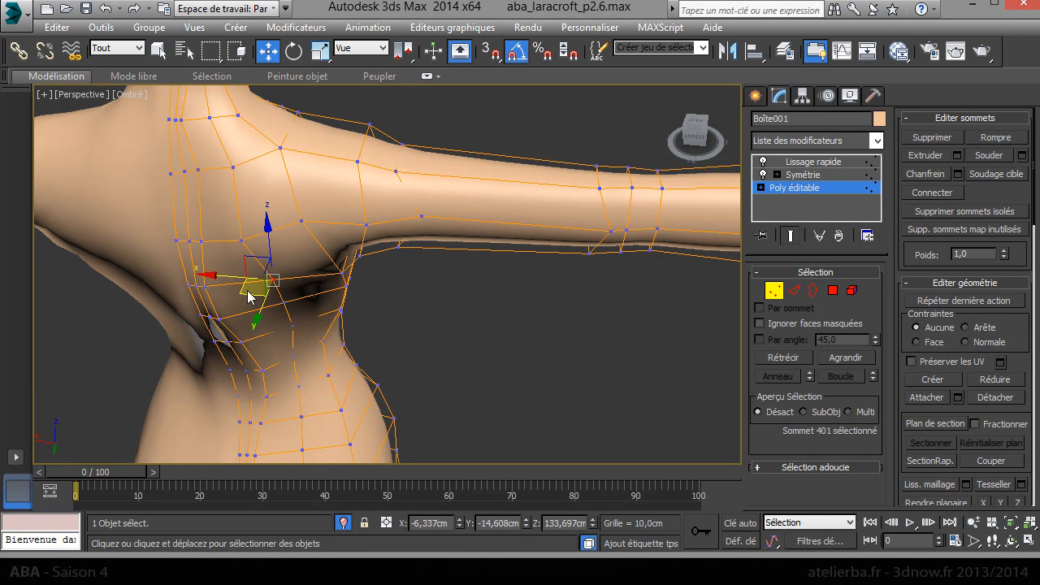
click(203, 242)
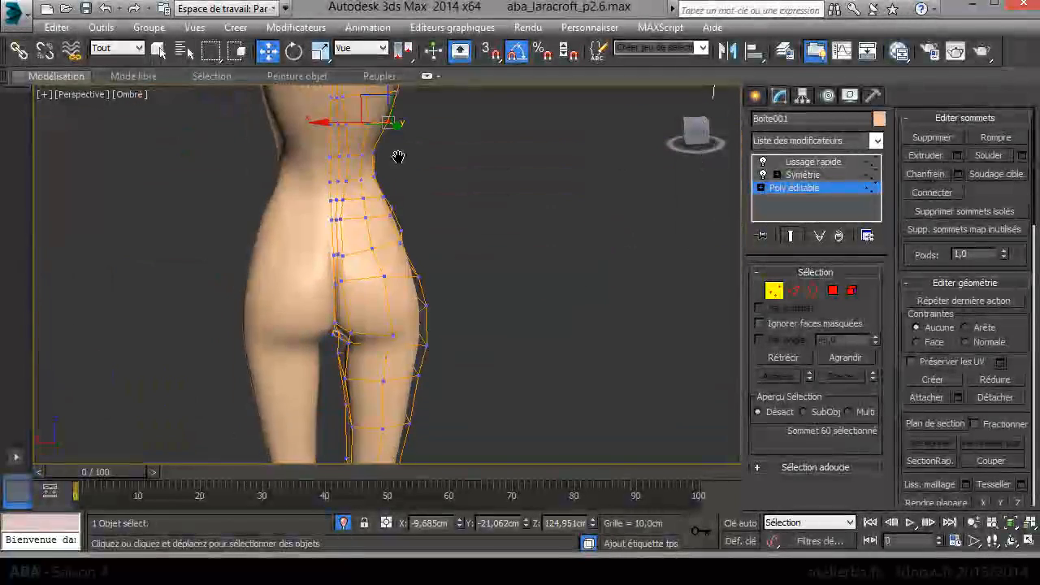
Step: Pull two vertices of the lower back outward along the Y axis, beside the spine at waist level
middle_drag(399, 158, 352, 256)
scroll(379, 226, up, 3)
click(362, 238)
drag(333, 271, 327, 279)
click(369, 184)
drag(340, 216, 335, 222)
Step: Adjust the small-of-the-back vertices just above the buttock, shifting the upper one about 1 cm toward the spine
click(373, 150)
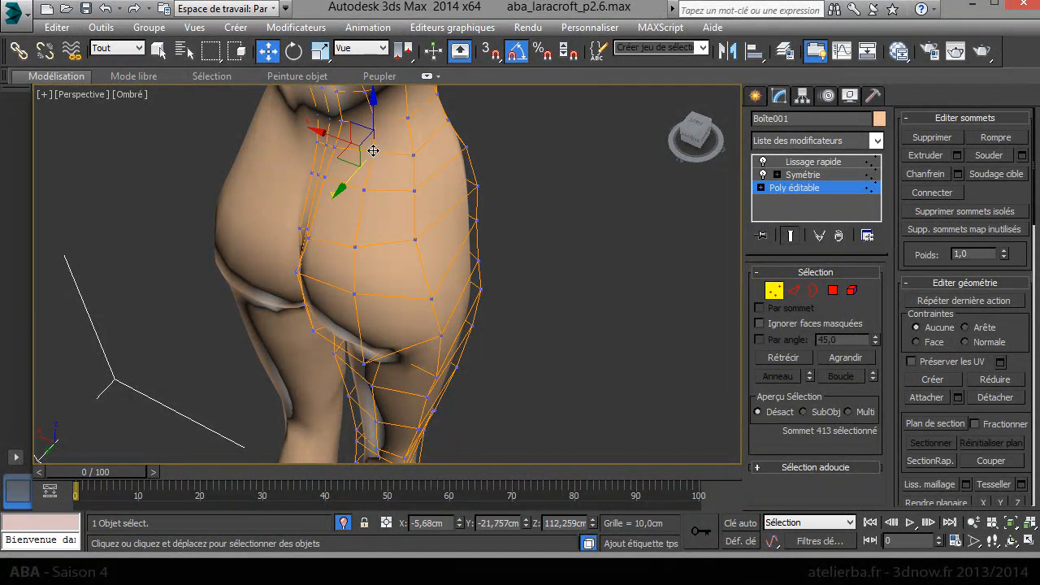
drag(350, 178, 370, 134)
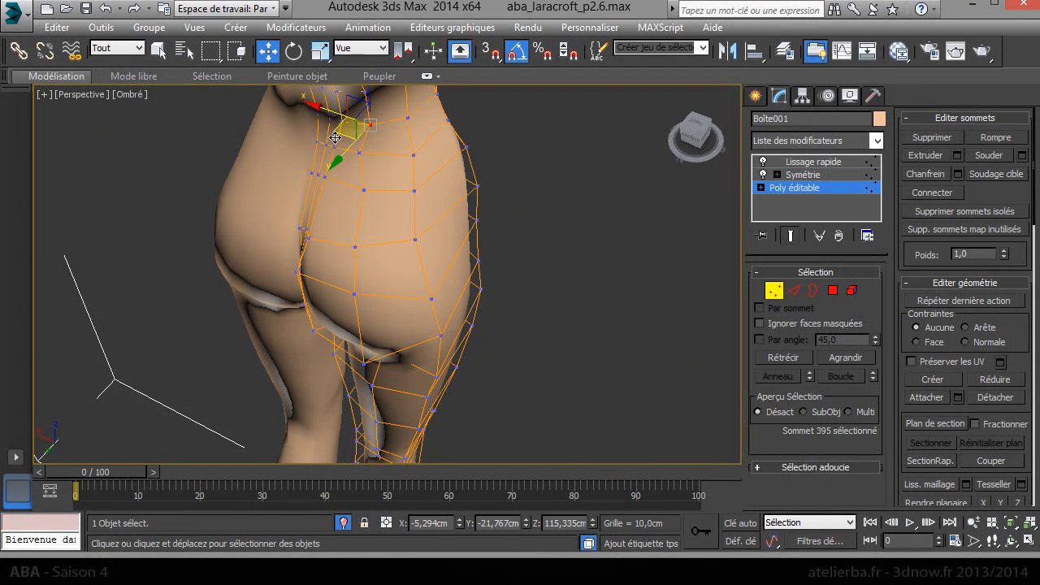
drag(327, 105, 359, 116)
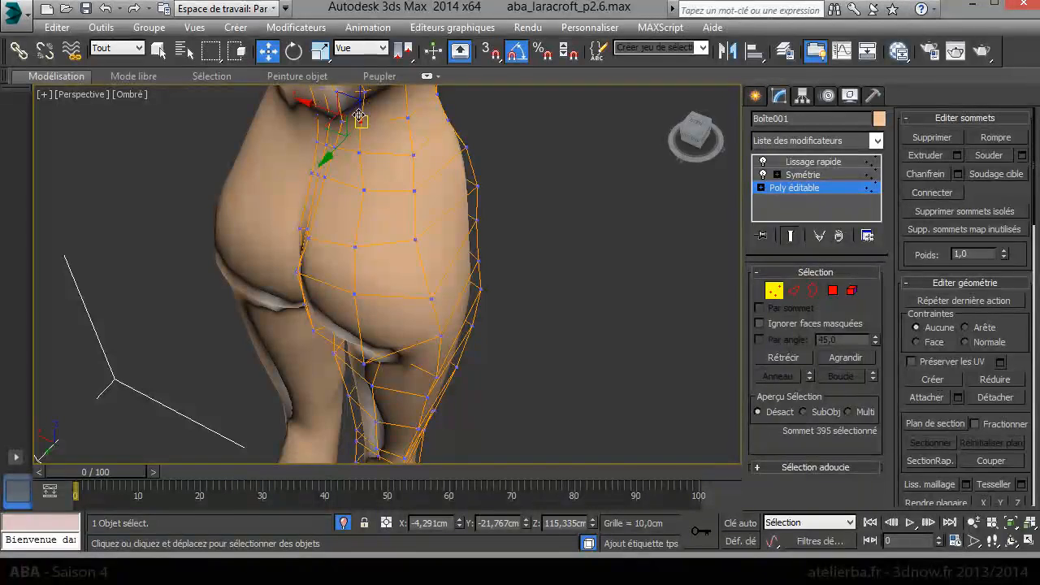
Step: Round out the buttock by repositioning the vertices on its upper curve, at the side of the hip and at the lower fold
alt+middle_drag(415, 178, 497, 97)
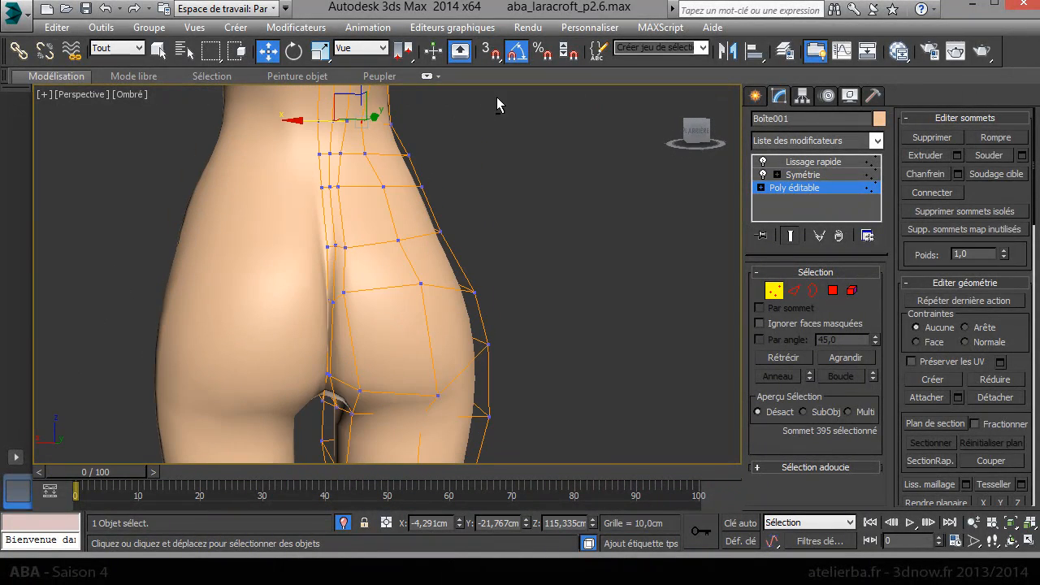
click(418, 283)
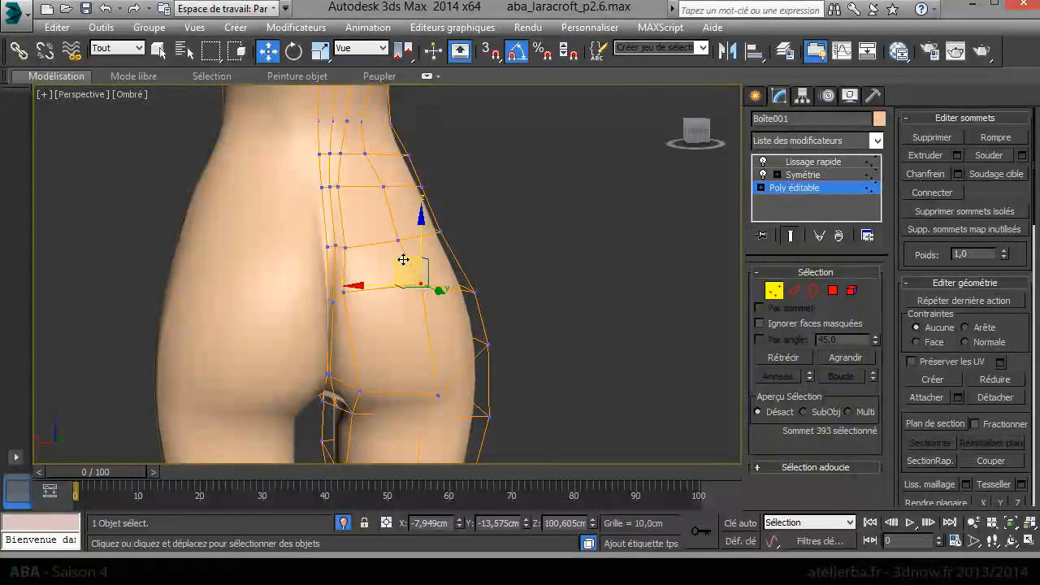
alt+middle_drag(401, 270, 376, 382)
click(469, 364)
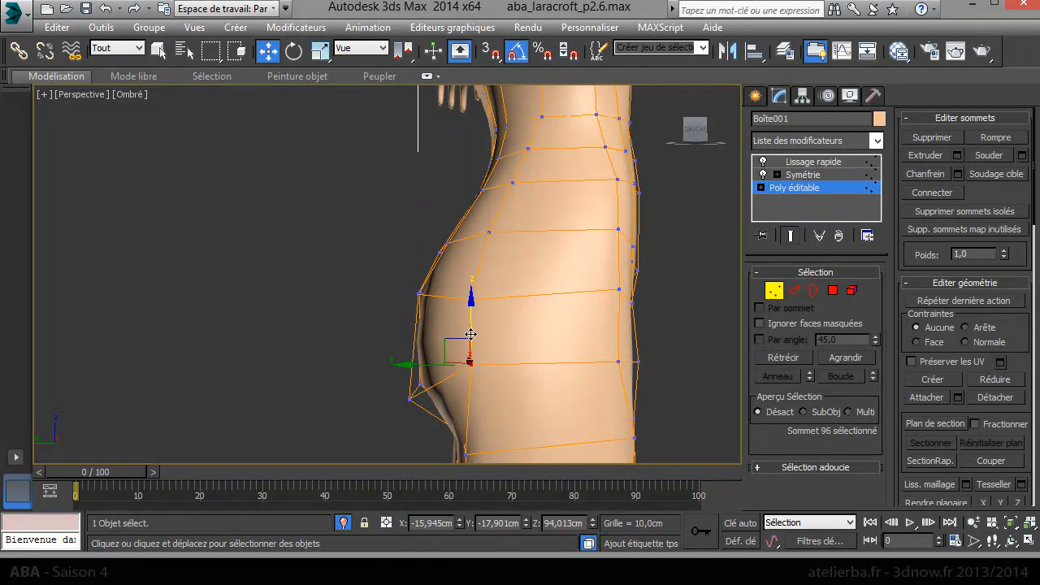
drag(469, 343, 385, 360)
click(408, 398)
alt+middle_drag(385, 360, 618, 392)
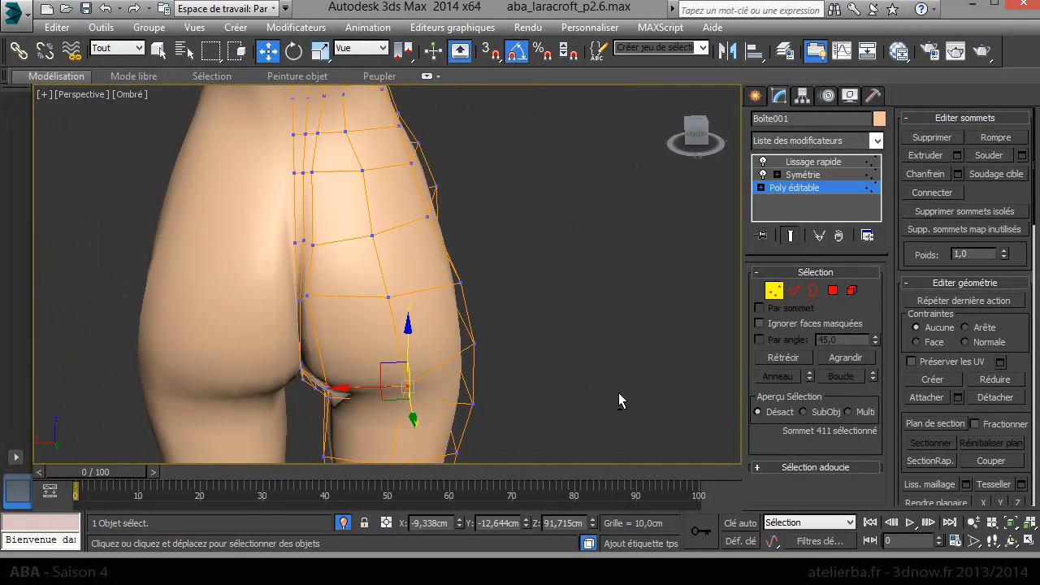
Step: Move the vertex beside the upper end of the gluteal cleft to about X -1.72 cm, Y -16.23 cm
scroll(569, 382, down, 4)
scroll(476, 349, up, 8)
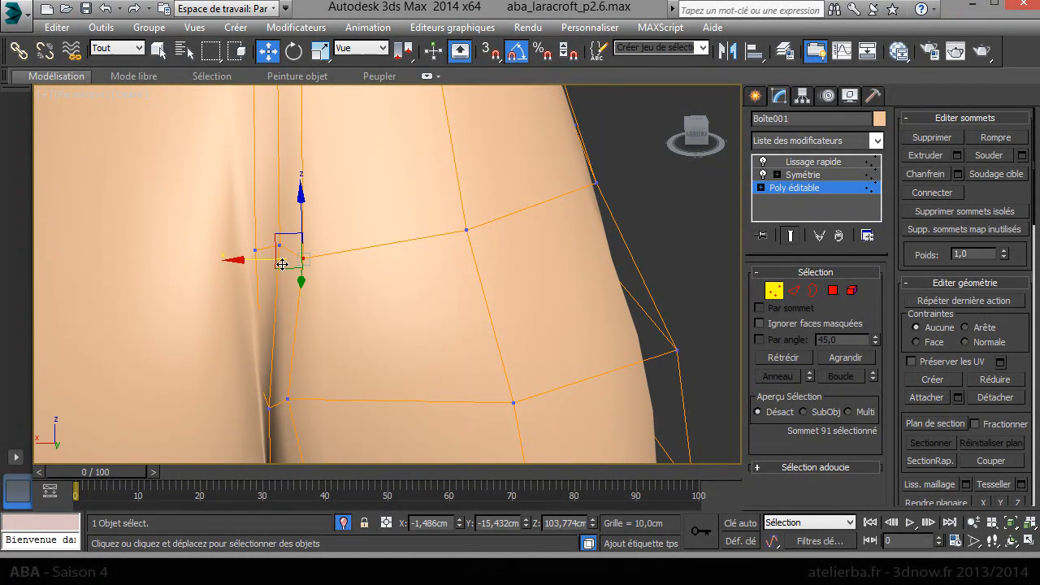
drag(285, 269, 293, 261)
Step: Adjust the vertices along the edge of the gluteal cleft, shifting the upper one outward to about X -2.69 cm
alt+middle_drag(366, 278, 409, 338)
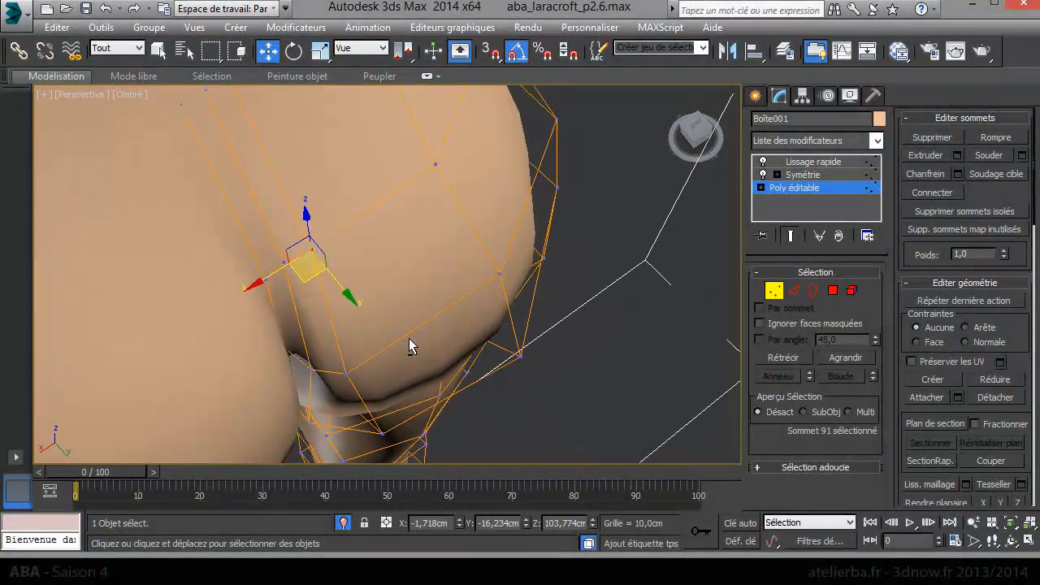
click(308, 365)
drag(255, 397, 258, 396)
click(326, 371)
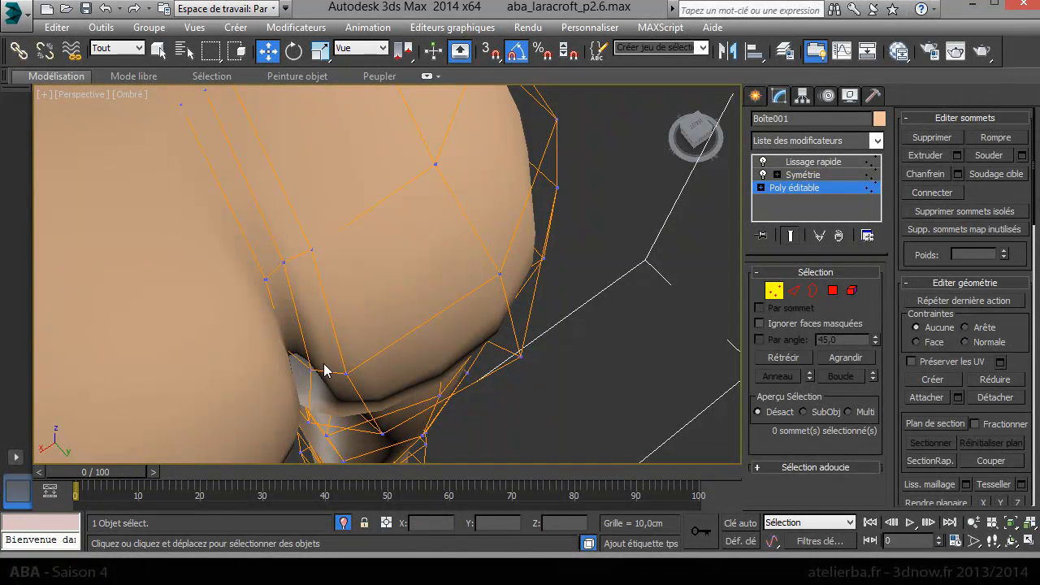
click(313, 373)
drag(270, 397, 266, 405)
click(345, 374)
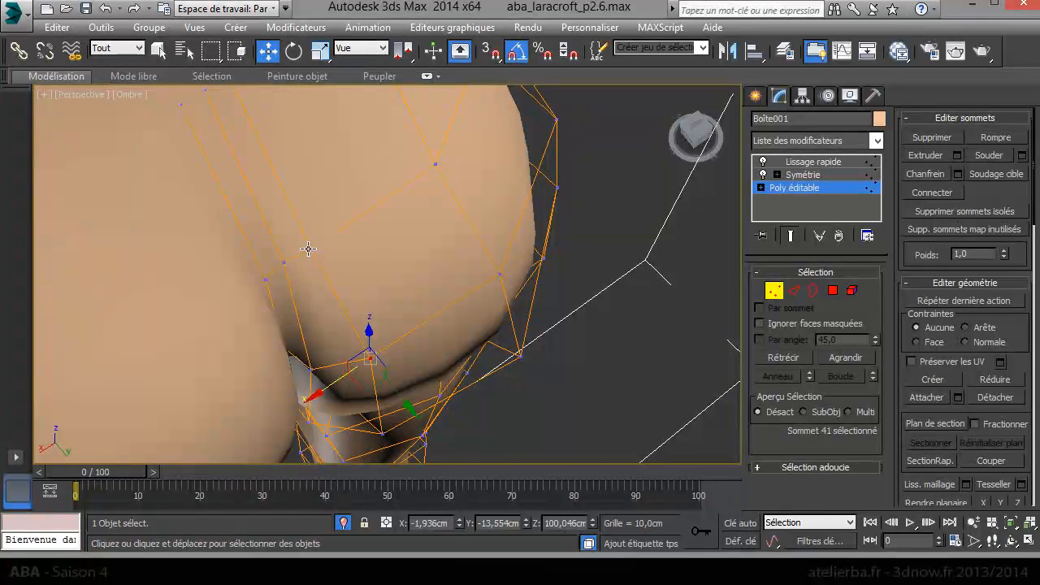
click(308, 249)
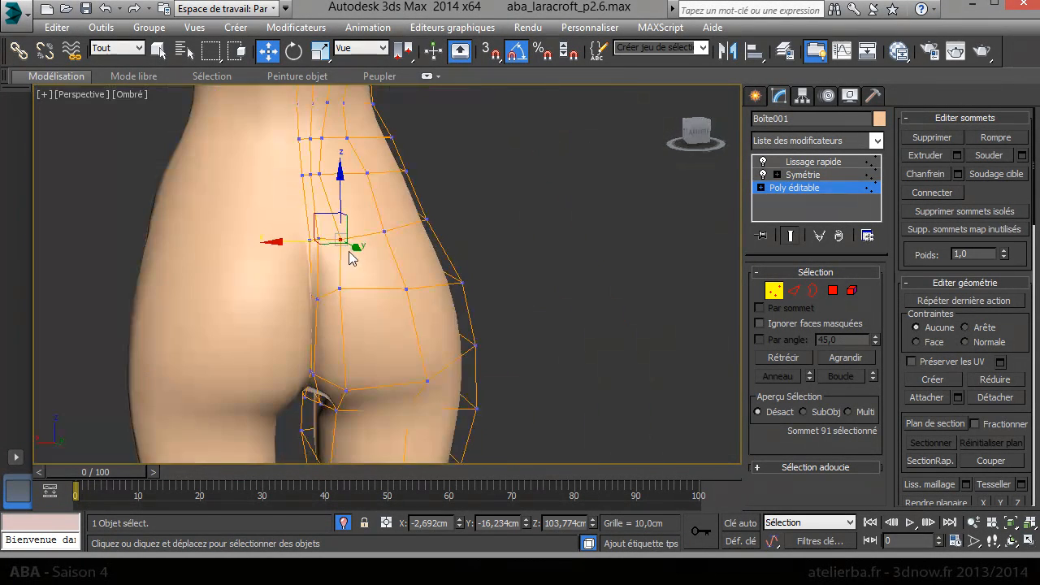
Step: Raise the two vertices at the lower end of the gluteal cleft to about Z 89.46 cm and 89.96 cm
middle_drag(360, 242, 345, 207)
scroll(372, 292, down, 3)
scroll(324, 382, up, 5)
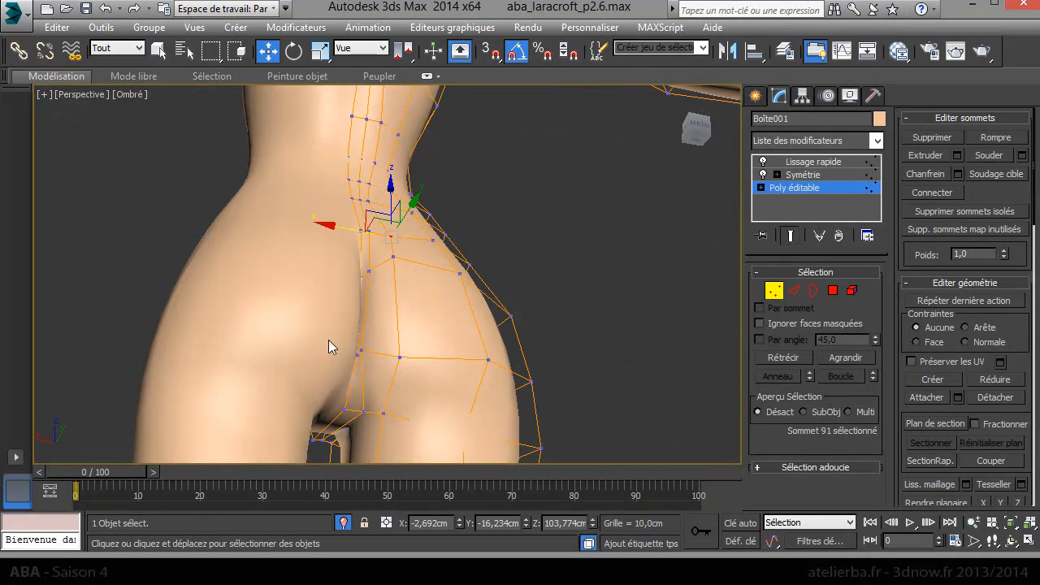
scroll(365, 309, up, 5)
click(366, 278)
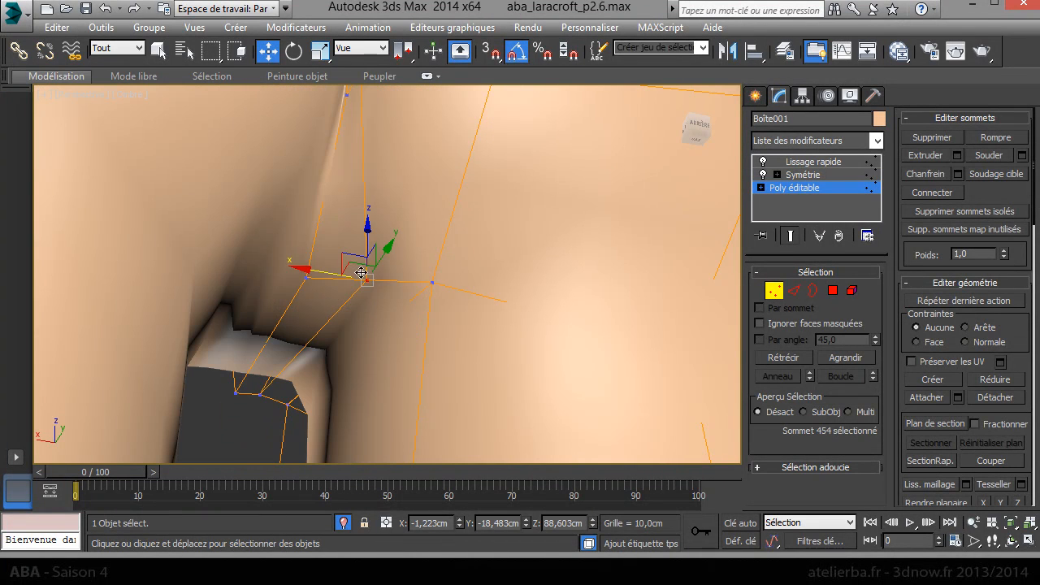
drag(368, 227, 369, 200)
click(306, 274)
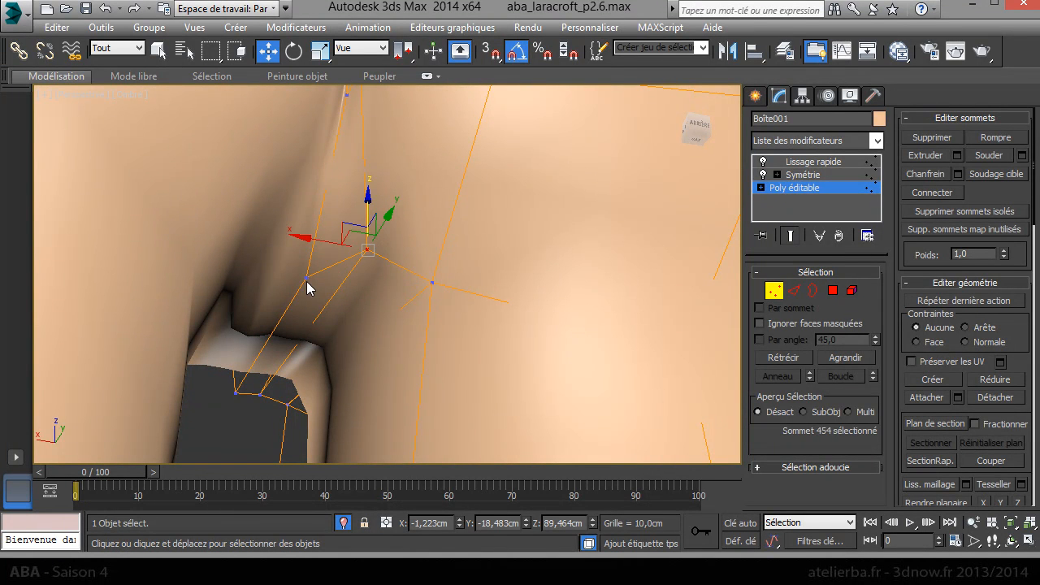
drag(312, 232, 324, 207)
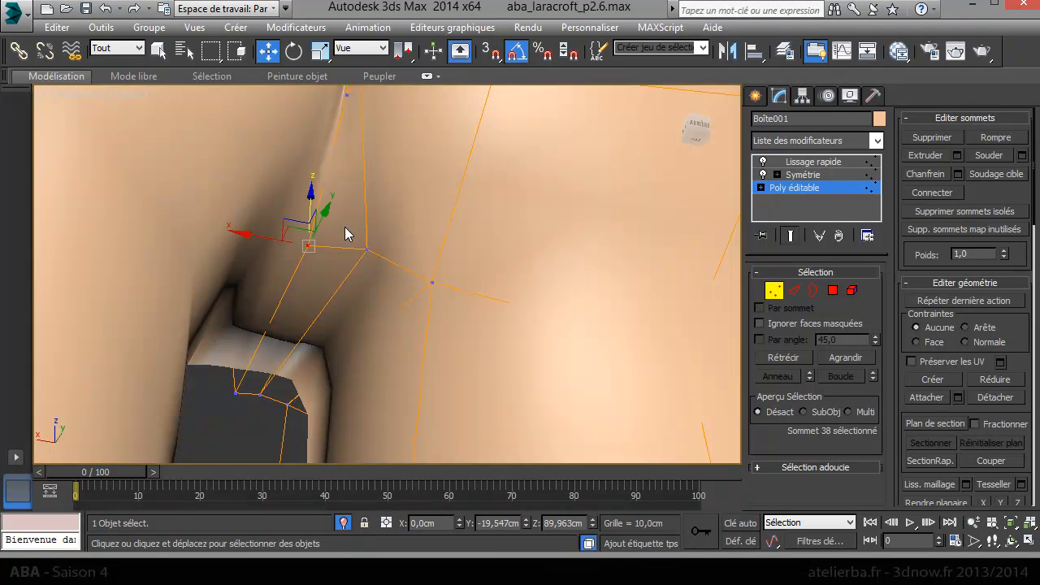
Step: Reposition the vertices between the crotch and the top of the inner thigh to smooth the fold under the buttock
scroll(361, 249, down, 5)
alt+middle_drag(376, 255, 358, 292)
click(356, 248)
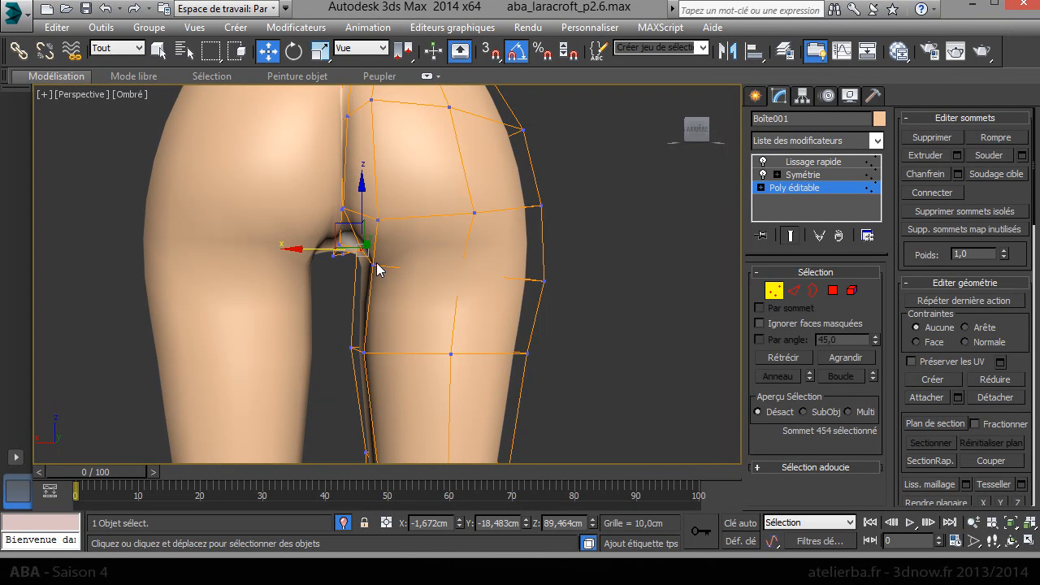
click(371, 261)
drag(350, 242, 351, 226)
alt+middle_drag(437, 233, 408, 261)
click(409, 260)
drag(390, 235, 370, 229)
Step: Leave vertex editing and deselect the body mesh
alt+middle_drag(370, 229, 522, 303)
scroll(510, 283, down, 6)
click(775, 293)
click(604, 322)
Step: Examine the smoothed body's torso, hips and legs from the front and the sides
alt+middle_drag(605, 323, 817, 313)
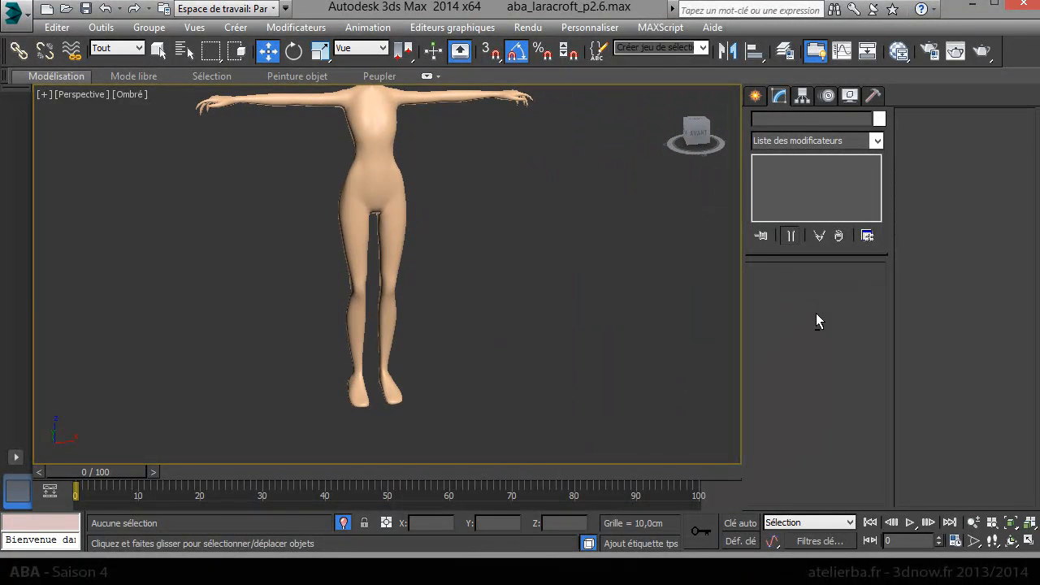
alt+middle_drag(490, 190, 530, 269)
scroll(494, 261, up, 3)
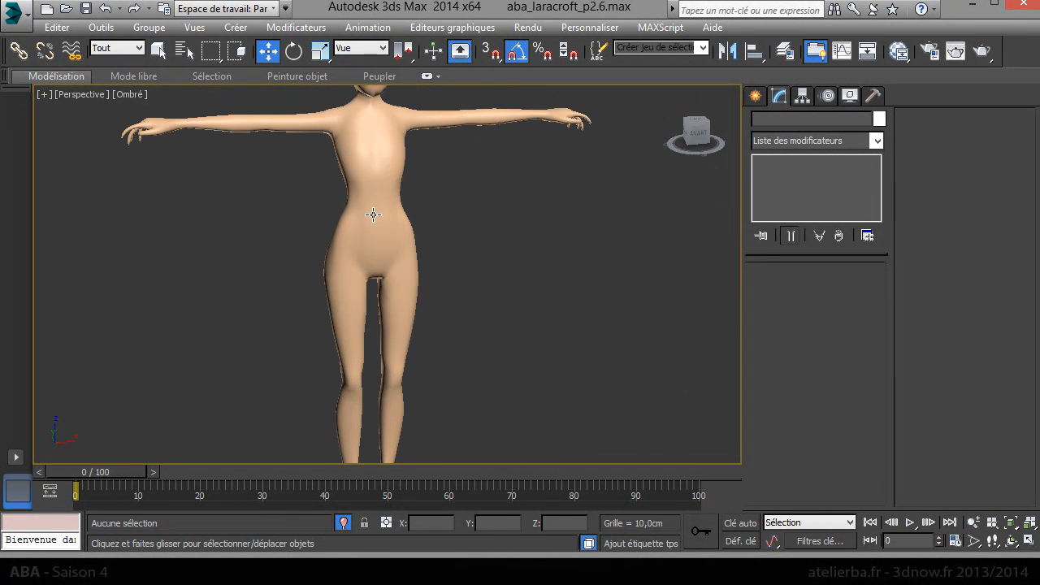
scroll(349, 220, up, 4)
alt+middle_drag(349, 220, 492, 218)
middle_drag(244, 277, 787, 286)
middle_drag(358, 318, 327, 195)
scroll(344, 235, down, 2)
alt+middle_drag(364, 265, 332, 290)
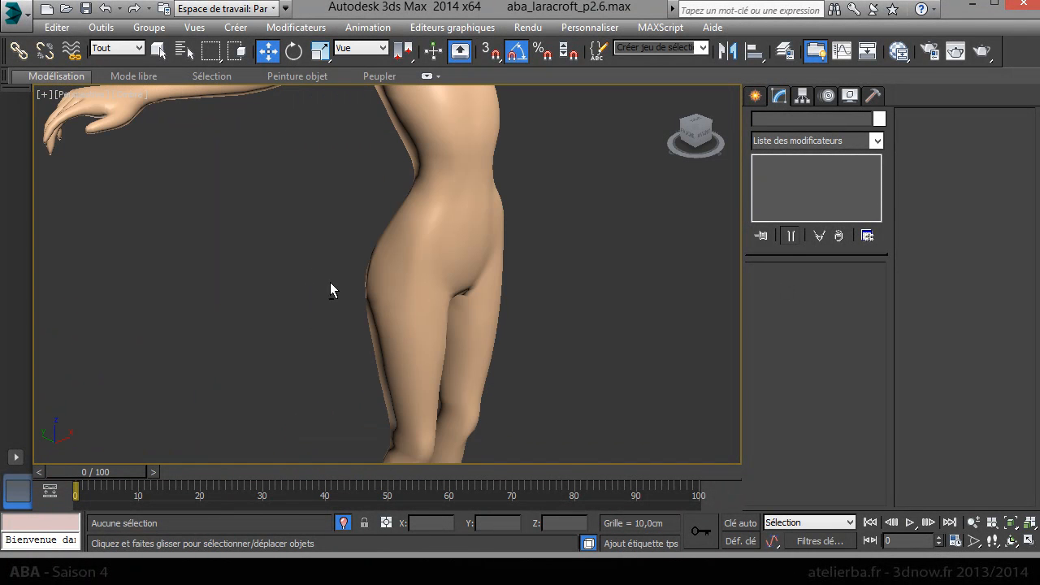
Step: Select the body again and resume vertex editing on its Poly éditable base
click(442, 245)
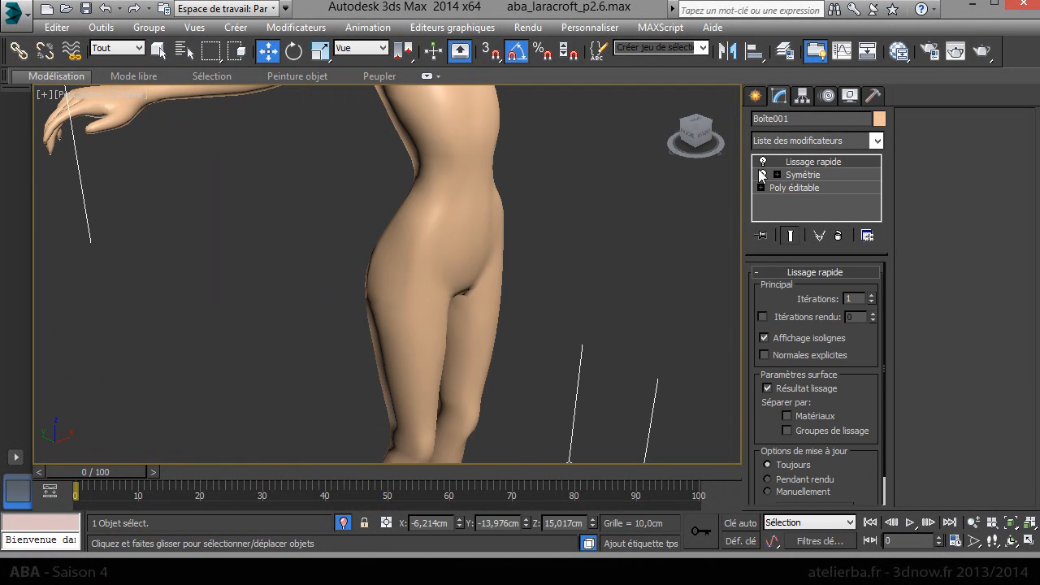
click(784, 187)
click(774, 290)
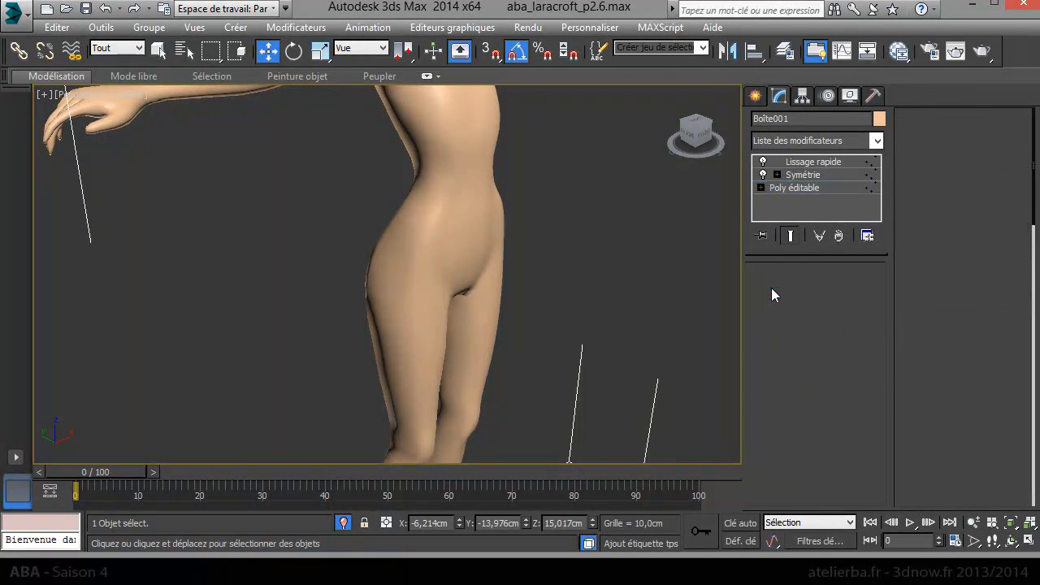
Step: Move the shoulder-blade vertex about 1 cm along the Y axis and adjust the vertex behind the armpit
alt+middle_drag(569, 276, 721, 416)
alt+middle_drag(451, 245, 474, 307)
scroll(365, 239, up, 3)
click(364, 242)
drag(360, 282, 361, 279)
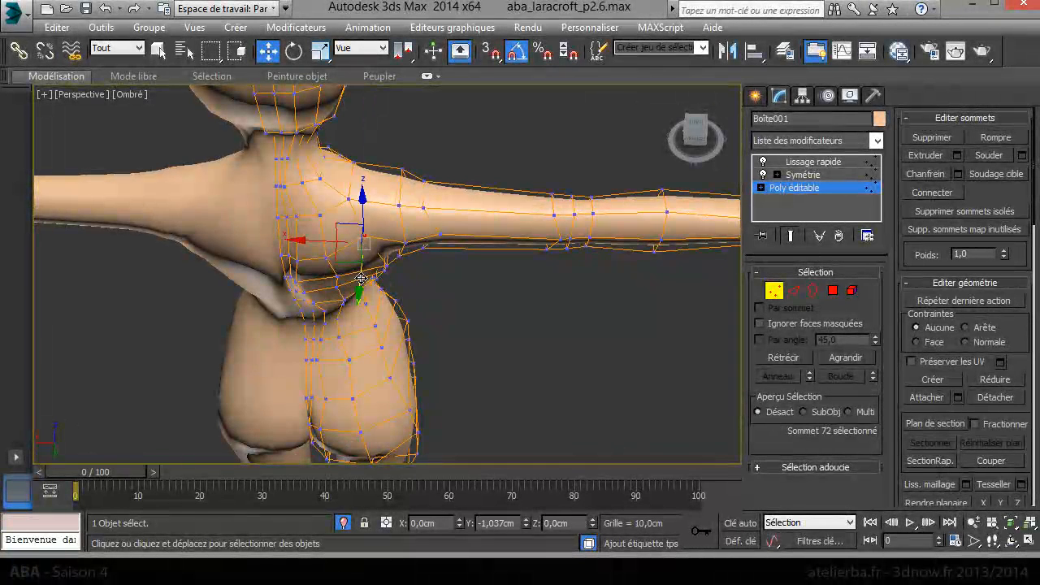
click(404, 242)
drag(402, 275, 401, 278)
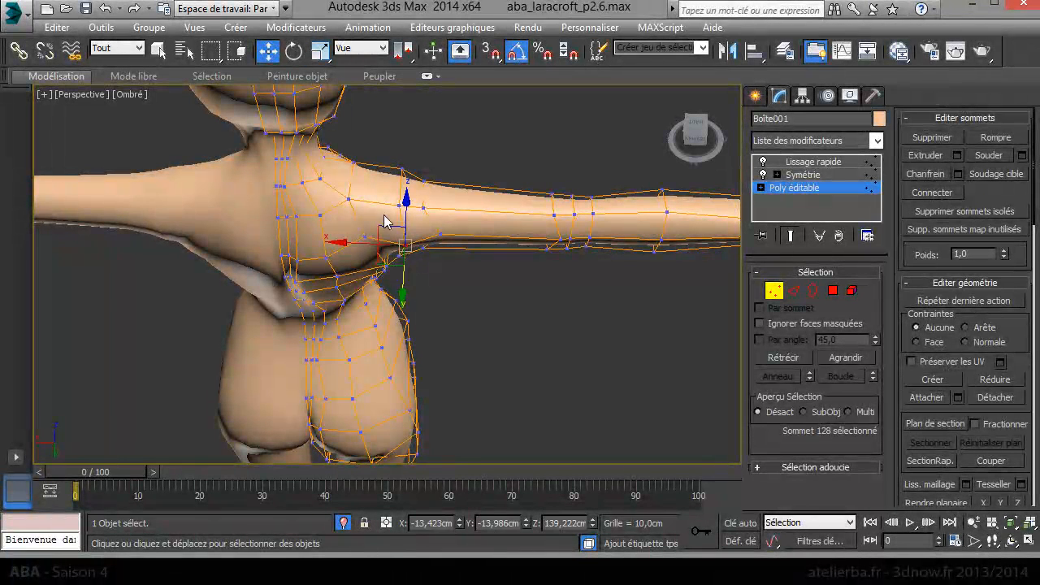
drag(395, 240, 396, 244)
Step: Reposition the two vertices on top of the shoulder, between the neck and the arm
alt+middle_drag(402, 232, 421, 135)
drag(360, 226, 345, 180)
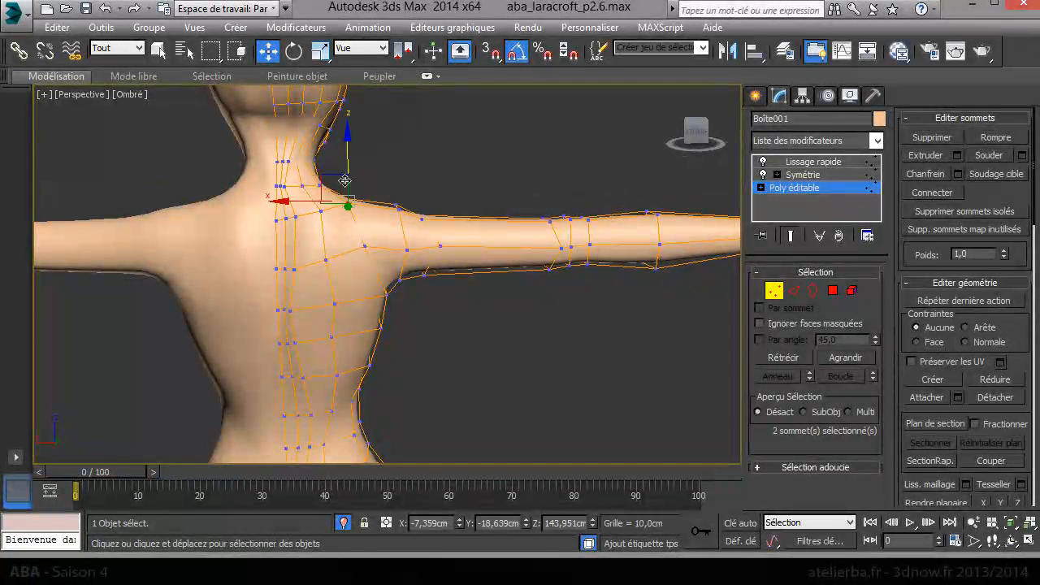
drag(338, 186, 334, 193)
Step: Adjust the upper-back vertices beside the spine below the neck, pulling the inner one outward along the Y axis
alt+middle_drag(387, 203, 262, 219)
click(289, 212)
drag(260, 228, 253, 231)
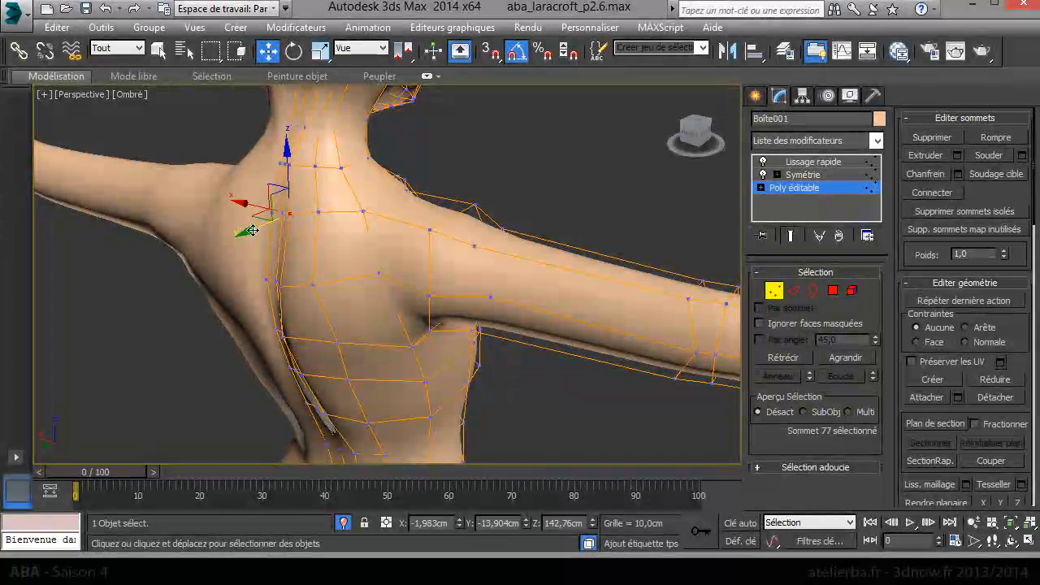
click(317, 211)
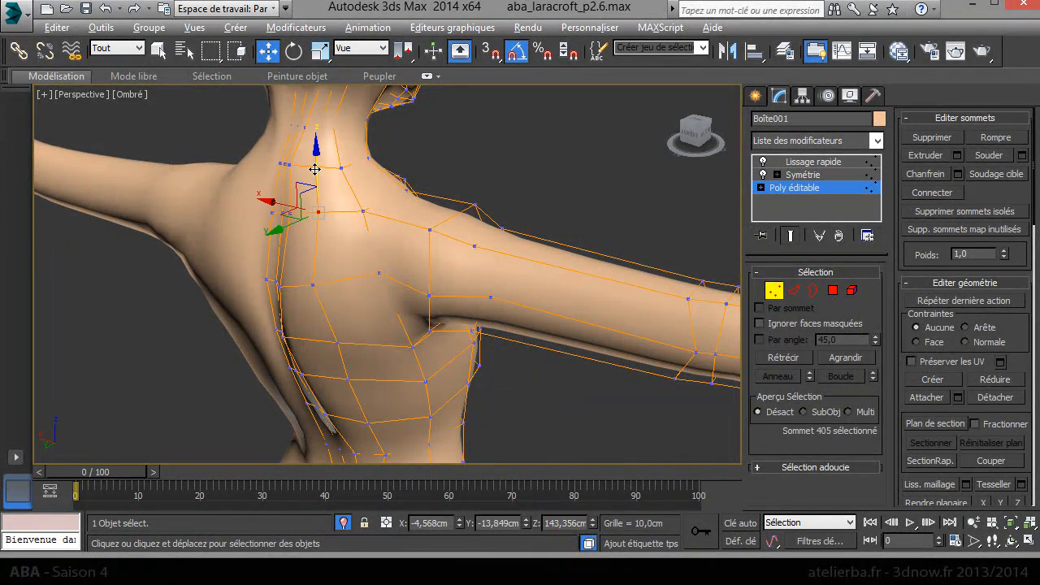
Step: Spread the vertices at the back of the neck base away from the spine and fine-tune the outer one along Y
alt+middle_drag(331, 186, 274, 174)
scroll(257, 176, up, 2)
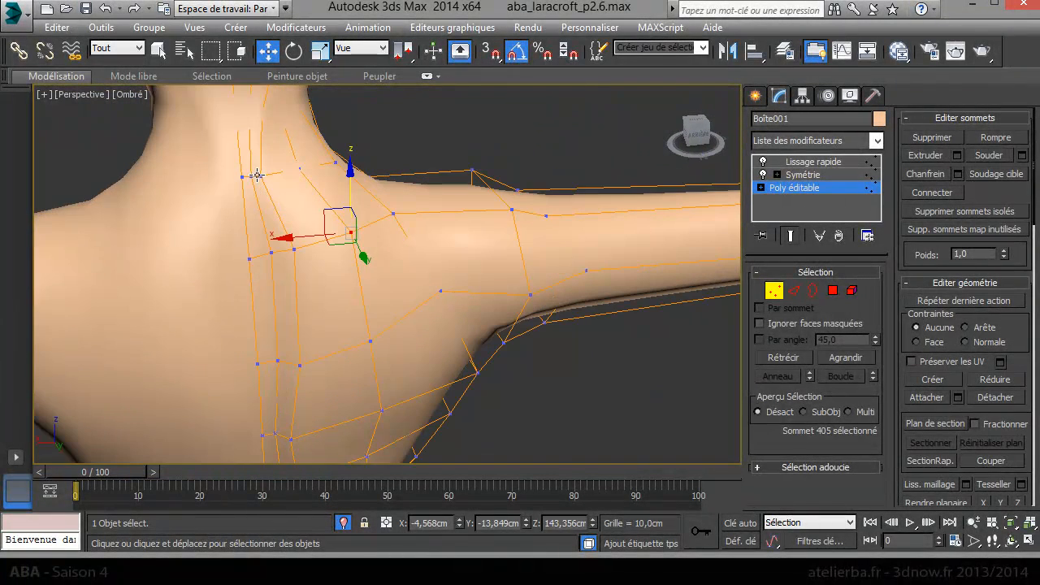
click(261, 175)
drag(240, 177, 295, 182)
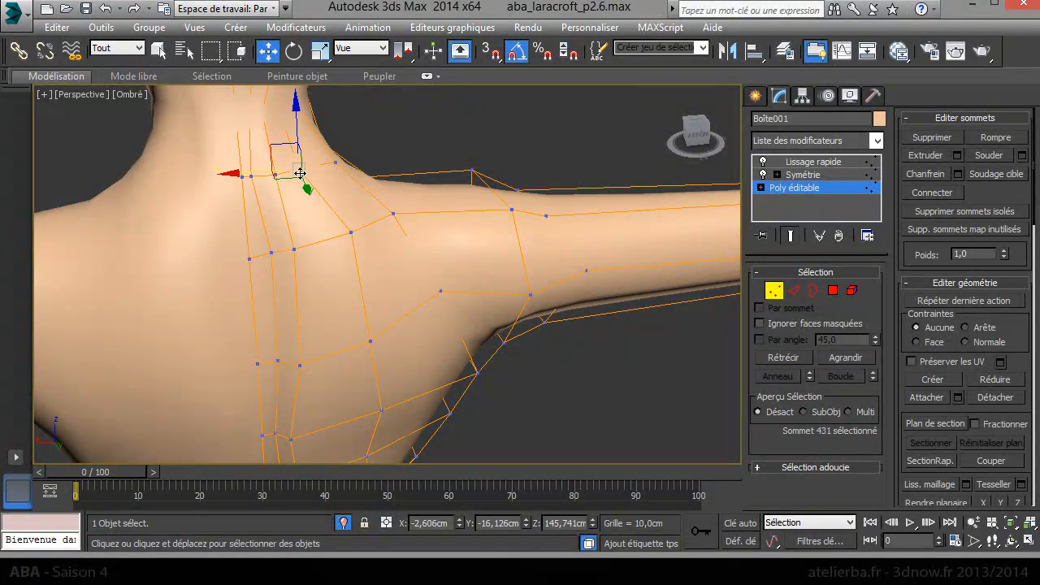
alt+middle_drag(287, 183, 225, 188)
drag(274, 183, 274, 183)
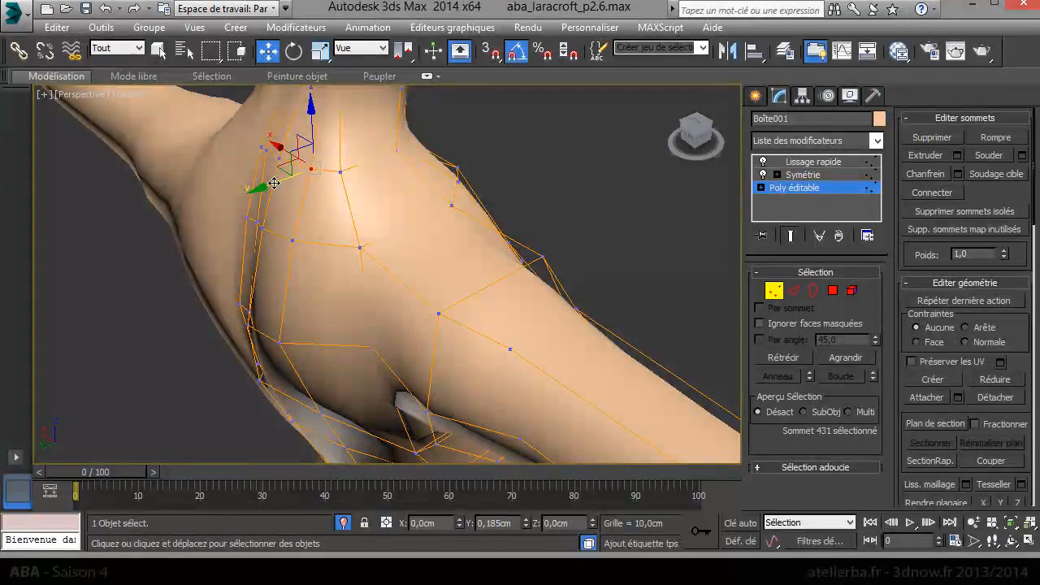
Step: Turn off the Lissage rapide modifier and inspect the unsmoothed mesh where the head meets the neck
middle_drag(309, 177, 385, 410)
mouse_move(315, 278)
alt+middle_down()
mouse_move(343, 281)
mouse_move(357, 234)
mouse_move(302, 206)
mouse_move(260, 263)
mouse_move(284, 284)
mouse_move(301, 255)
mouse_move(301, 272)
alt+middle_up()
click(764, 162)
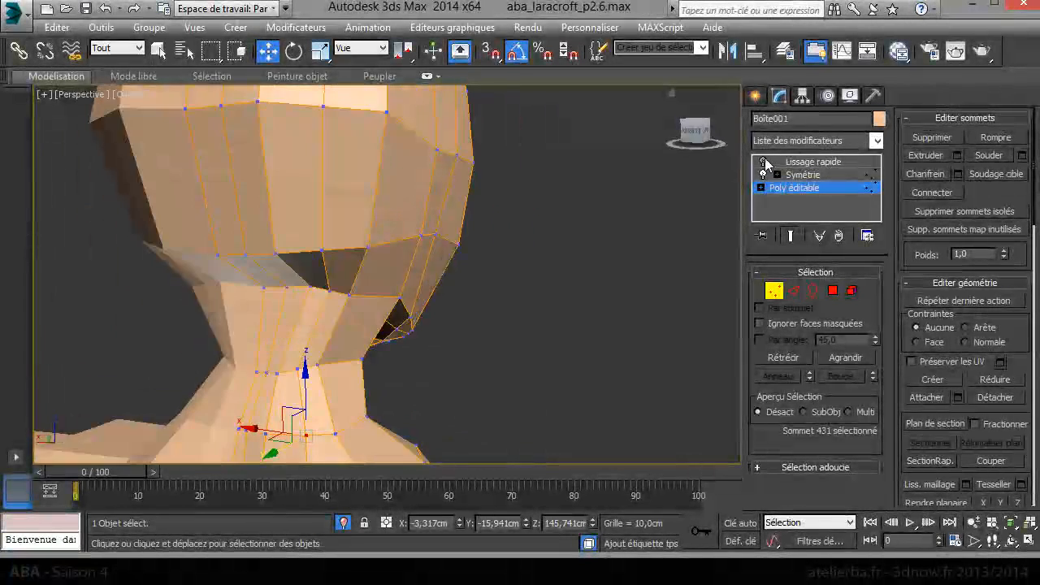
alt+middle_drag(422, 253, 421, 210)
scroll(431, 223, up, 4)
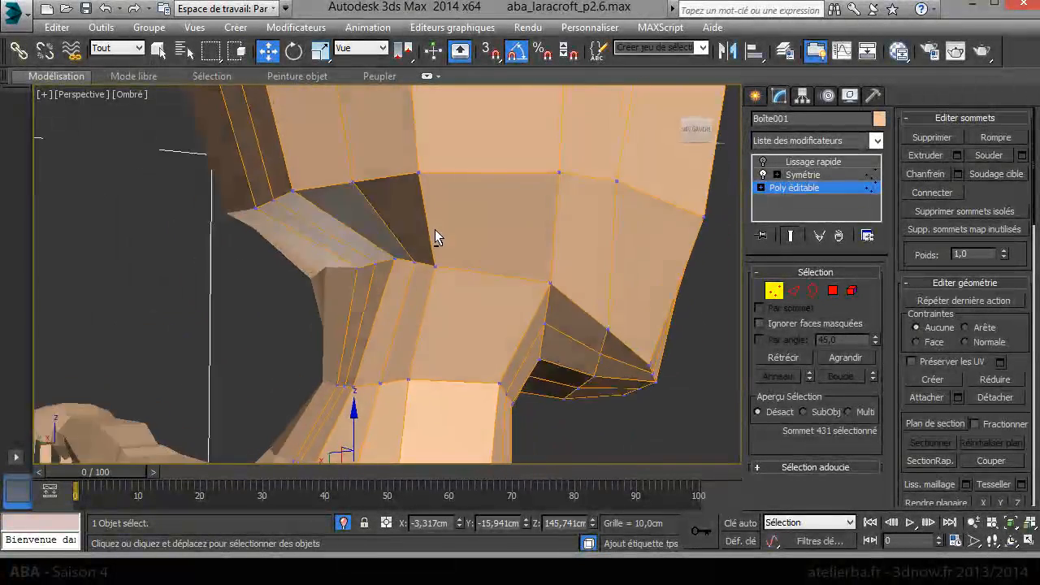
Step: Select the four vertices where the back of the skull meets the neck and pull them backward along Y
drag(417, 278, 420, 278)
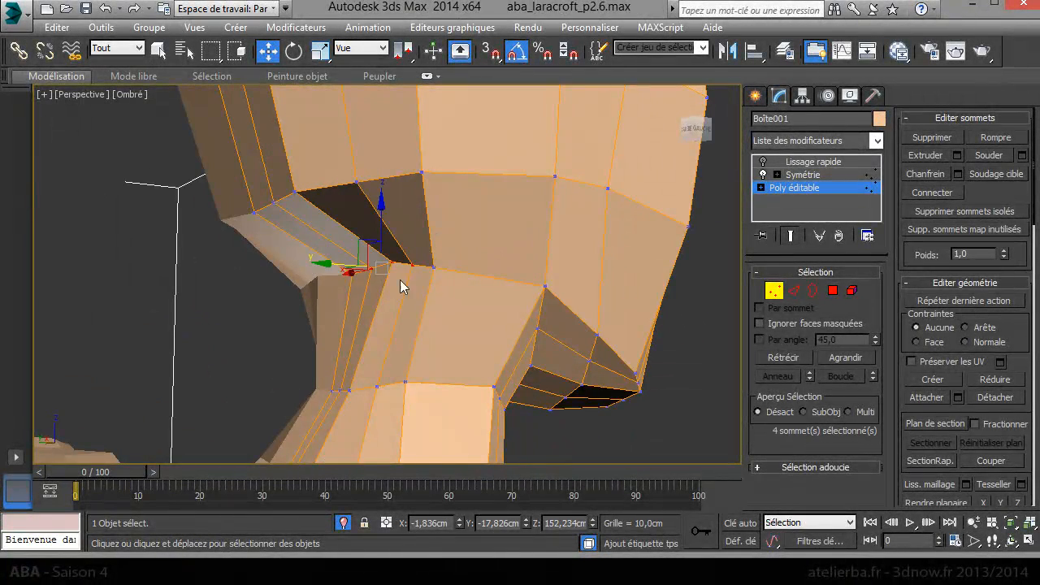
drag(339, 265, 316, 268)
alt+middle_drag(315, 268, 279, 263)
scroll(351, 268, up, 3)
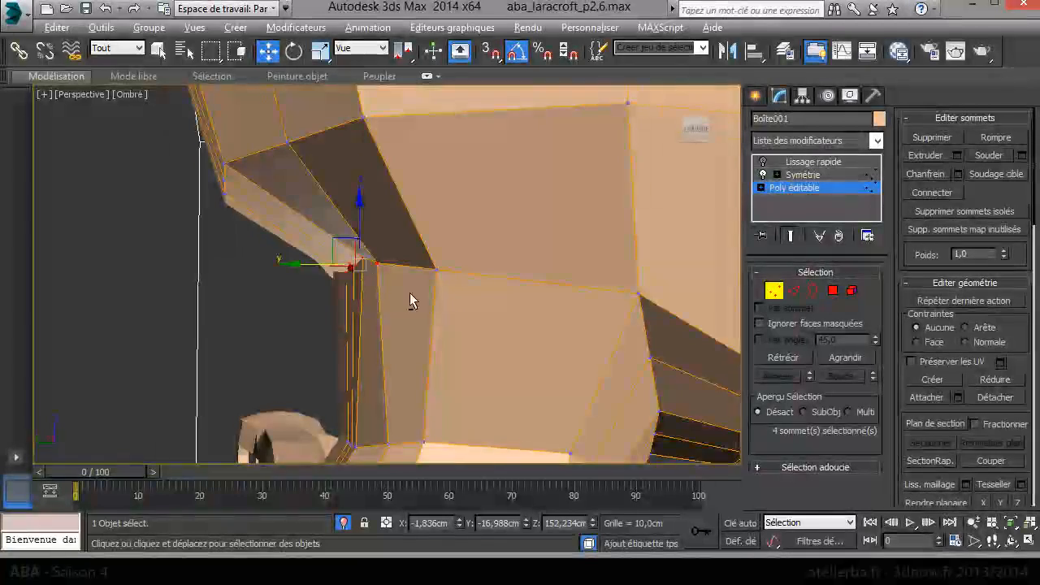
Step: Fine-tune two individual vertices of the skull-neck junction, moving the one nearer the centre line along the Y axis
alt+middle_drag(410, 294, 443, 297)
click(382, 263)
drag(370, 241, 365, 249)
alt+middle_drag(407, 256, 439, 271)
click(310, 267)
drag(306, 282, 302, 287)
Step: Turn the Lissage rapide modifier back on and inspect the smoothed nape and back of the head
click(777, 162)
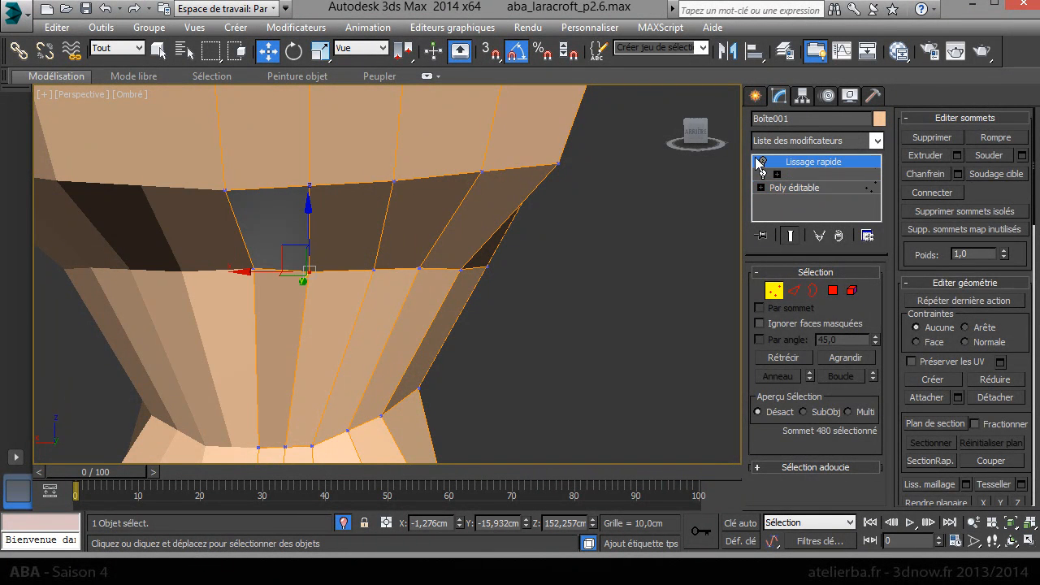
scroll(562, 259, down, 5)
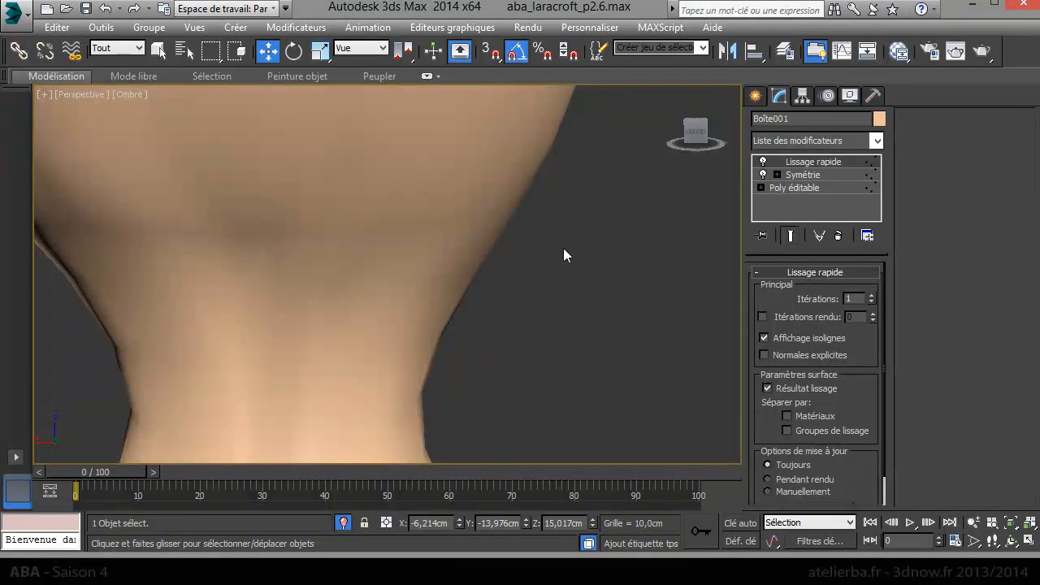
alt+middle_drag(557, 272, 498, 262)
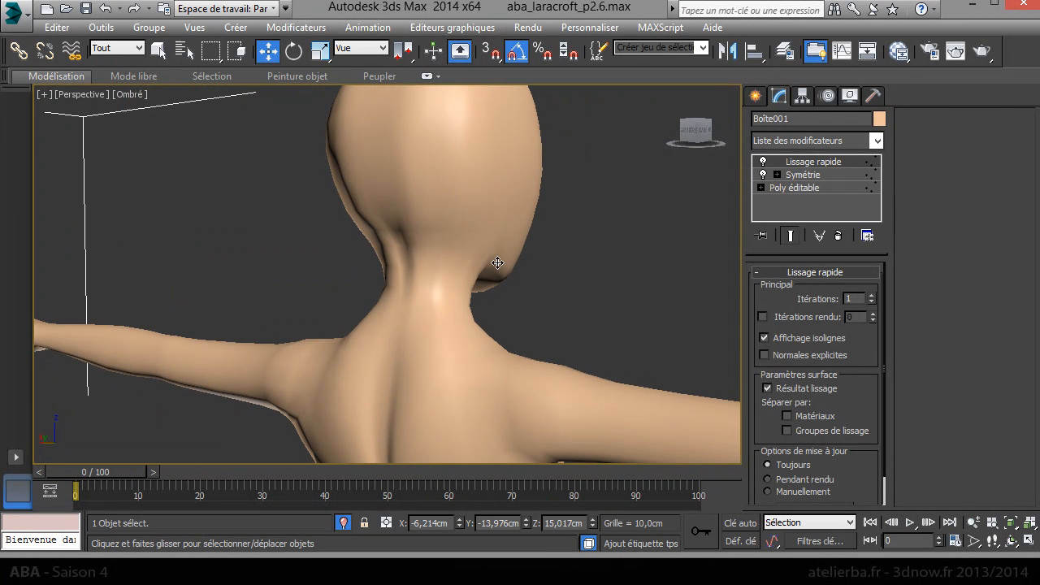
Step: In Poly éditable, select the two nape vertices nearest the centre line, scale them along Y and shift them backward
click(790, 188)
alt+middle_drag(536, 221, 581, 271)
scroll(404, 224, up, 4)
alt+middle_drag(404, 225, 464, 219)
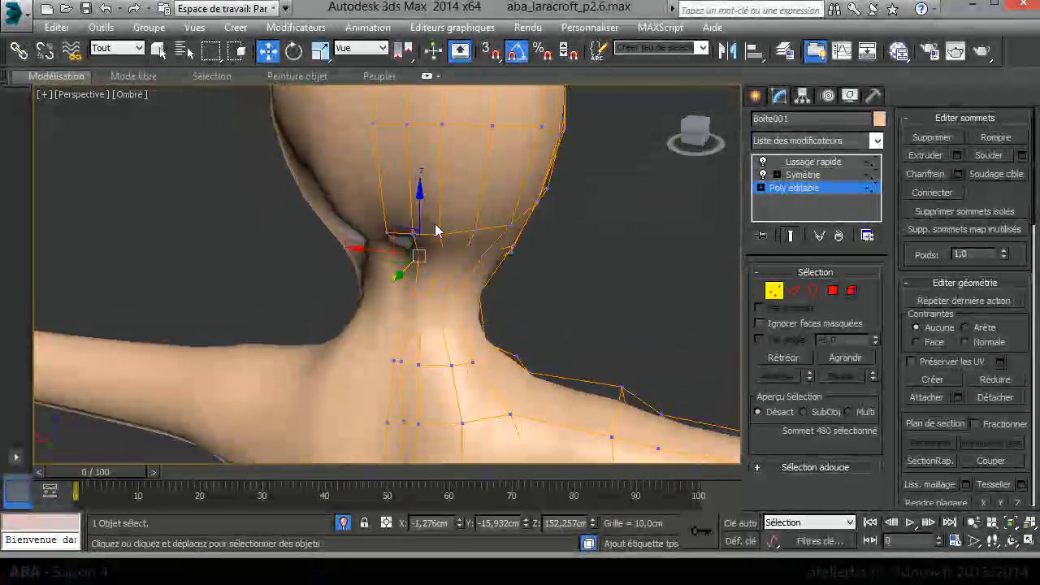
drag(424, 242, 418, 242)
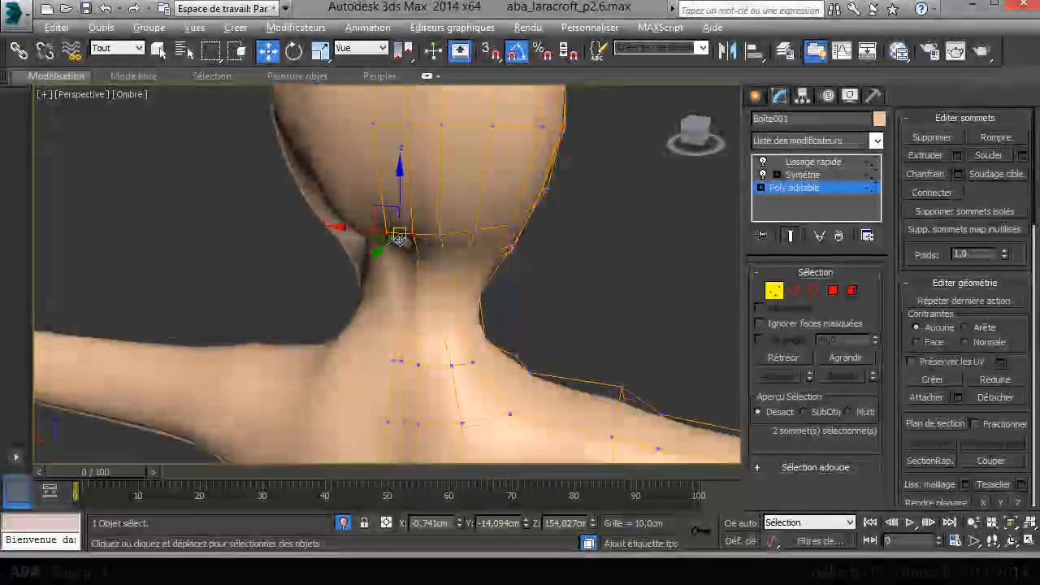
alt+middle_drag(400, 238, 346, 243)
right_click(353, 227)
click(400, 271)
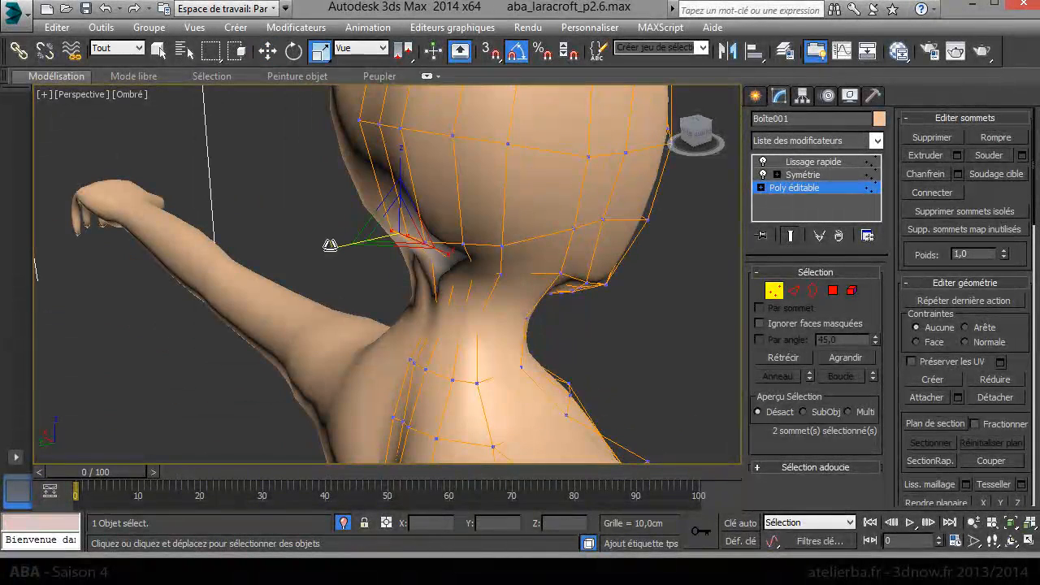
right_click(454, 213)
click(492, 228)
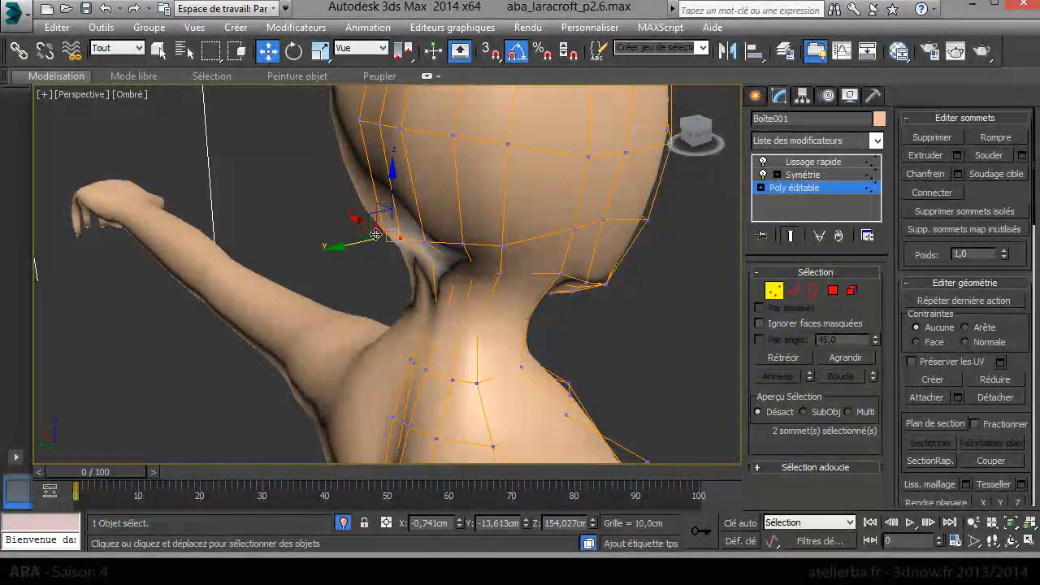
Step: Set the movement constraint to Arête and slide the third vertex of the skull's lowest row away from the centre line
alt+middle_drag(509, 206, 506, 234)
click(419, 165)
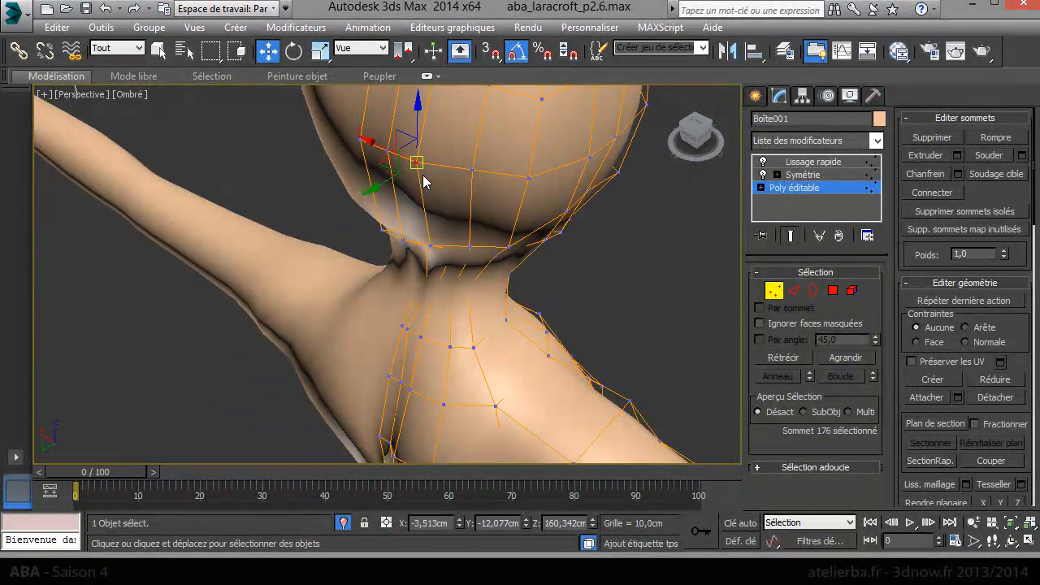
click(966, 328)
drag(374, 144, 368, 147)
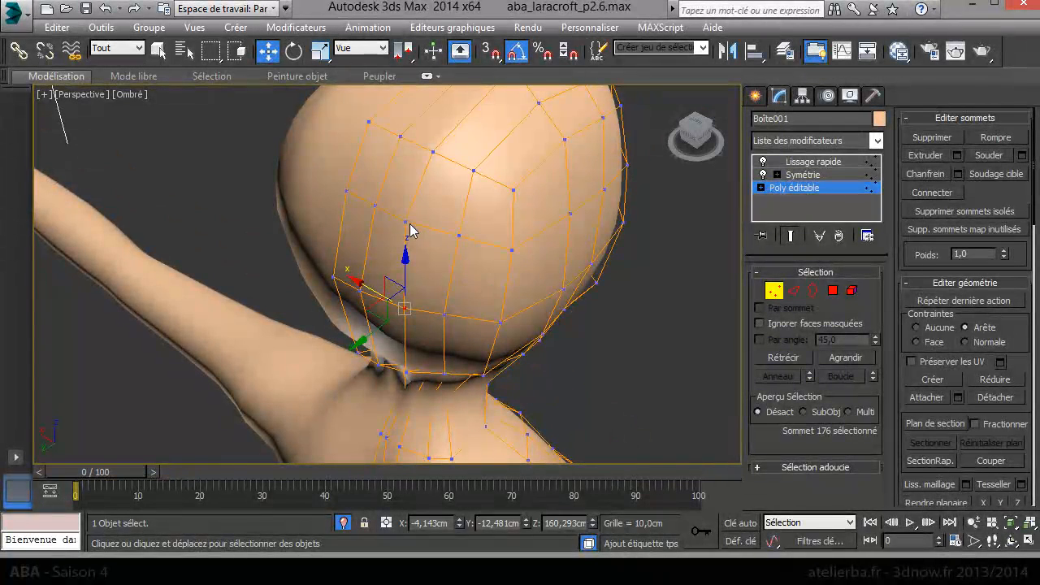
Step: Slide the two vertices beside the centre line in the head's next row up outward along their edges
click(410, 224)
click(406, 221)
drag(373, 204, 380, 207)
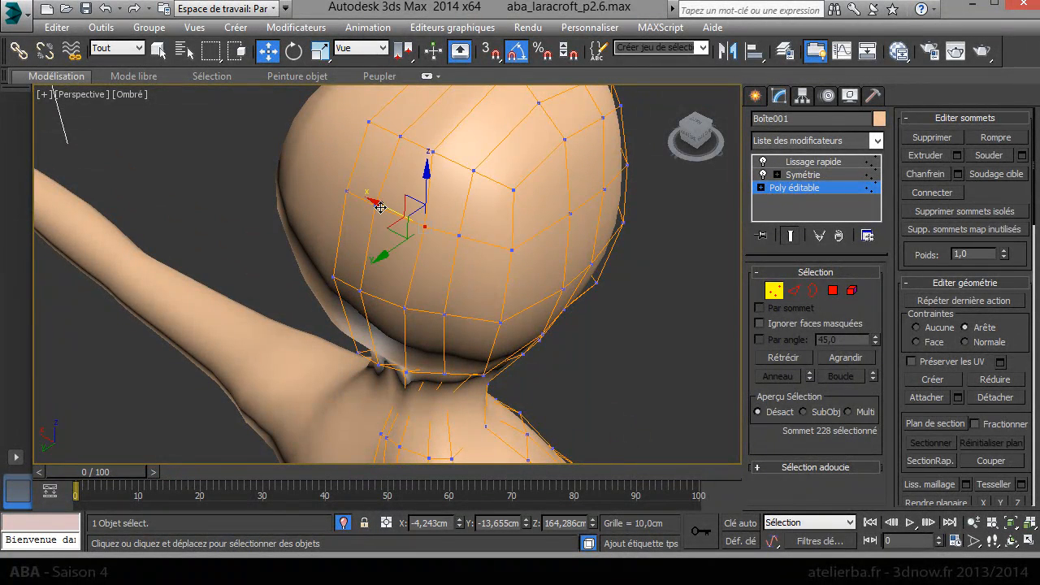
click(378, 209)
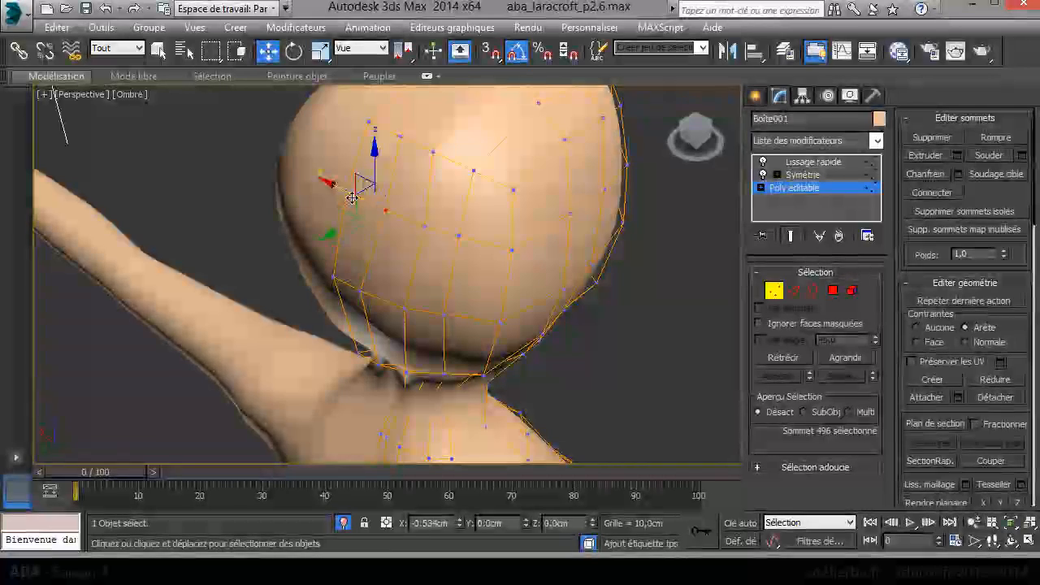
Step: Slide the two outermost vertices of the third row on the back of the head outward along their edges
click(431, 152)
click(512, 190)
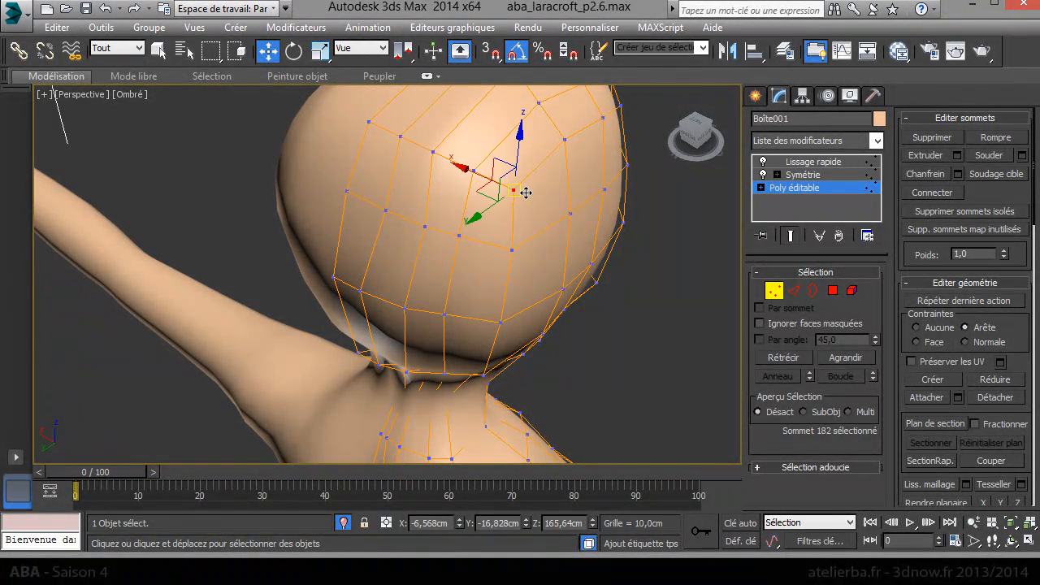
drag(517, 160, 521, 172)
drag(488, 226, 494, 216)
click(470, 168)
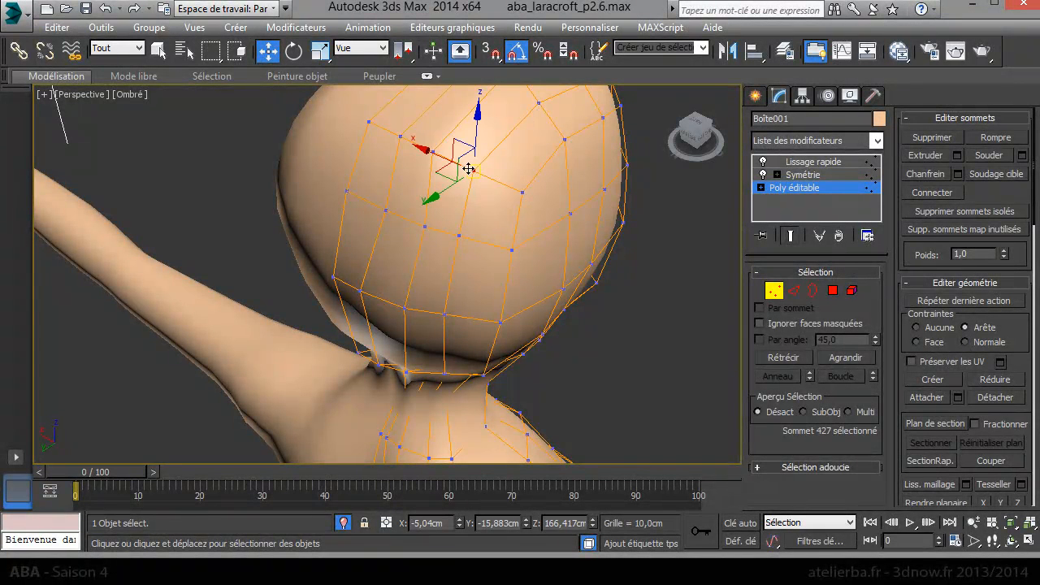
drag(437, 156, 447, 162)
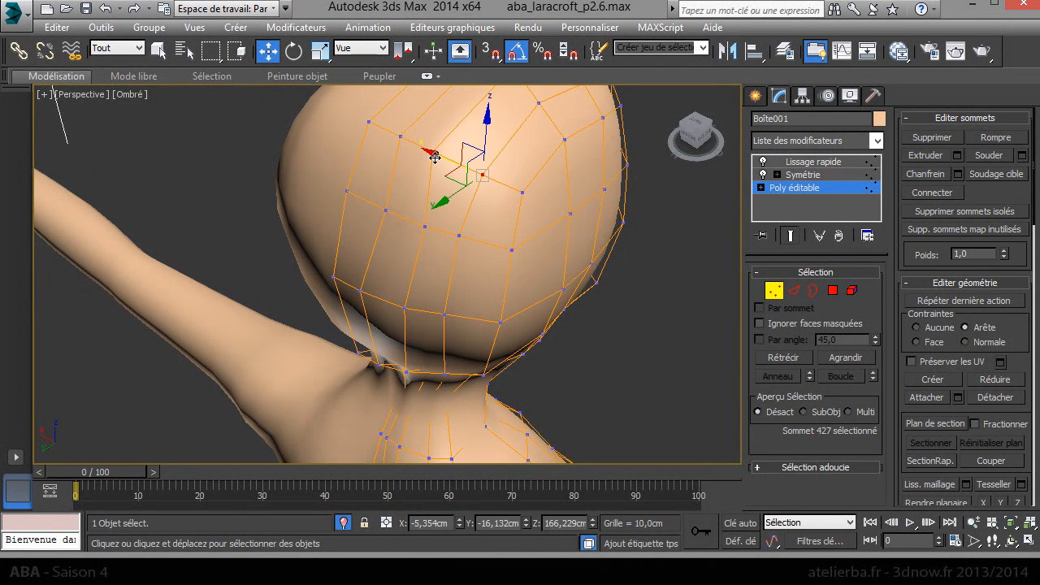